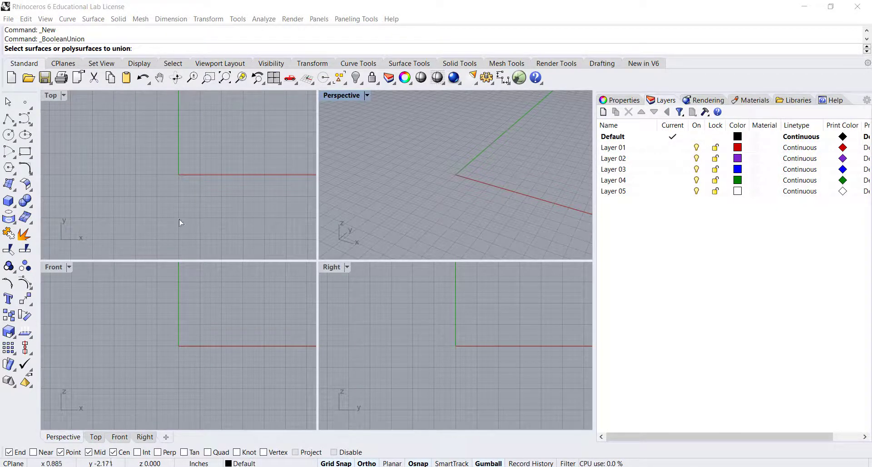
- Display the Solid Tools toolset and maximize the Perspective viewport
{"action": "left_click", "coordinate": [32, 206]}
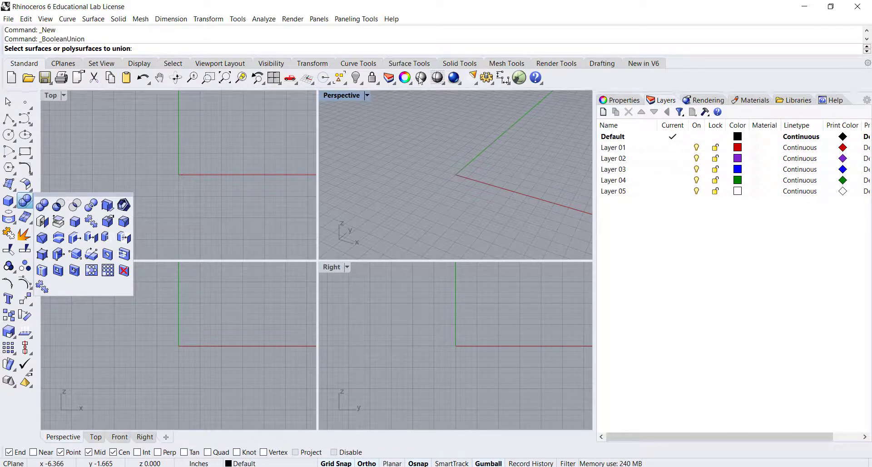
{"action": "left_click", "coordinate": [456, 64]}
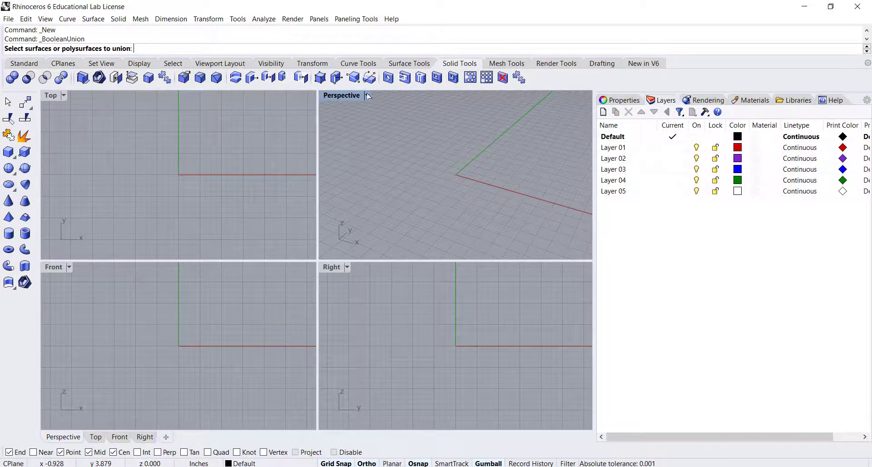
{"action": "double_click", "coordinate": [345, 96]}
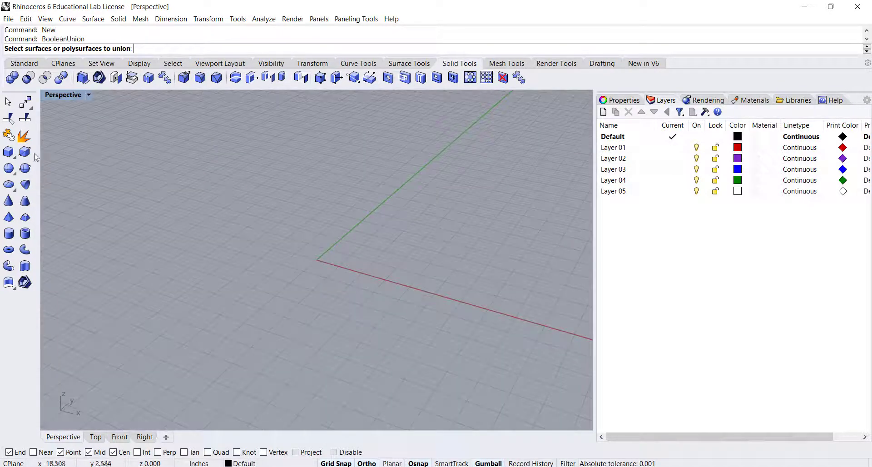
{"action": "right_click_drag", "start_coordinate": [243, 224], "coordinate": [80, 197]}
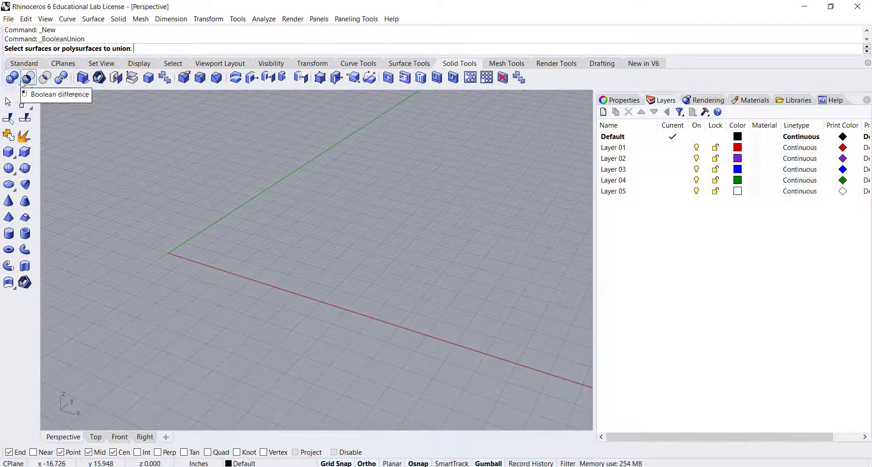
- Create a solid box from the origin with a length, width and height of 5 inches each
{"action": "left_click", "coordinate": [10, 153]}
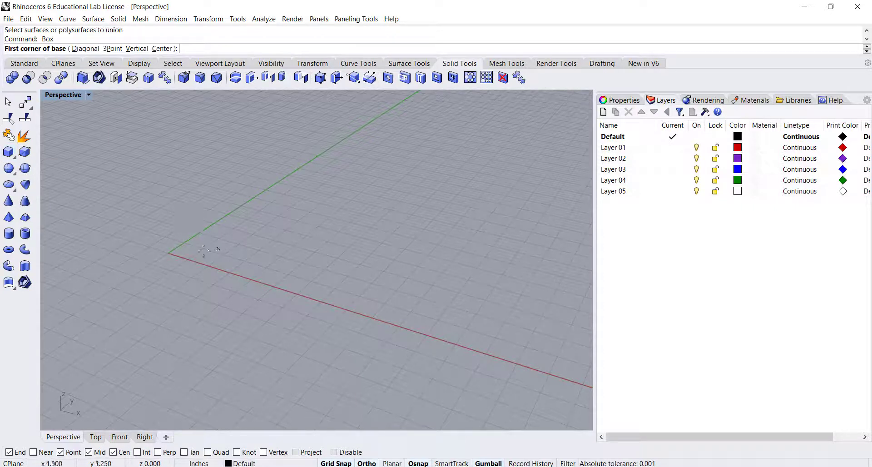
{"action": "right_click_drag", "start_coordinate": [177, 248], "coordinate": [203, 214]}
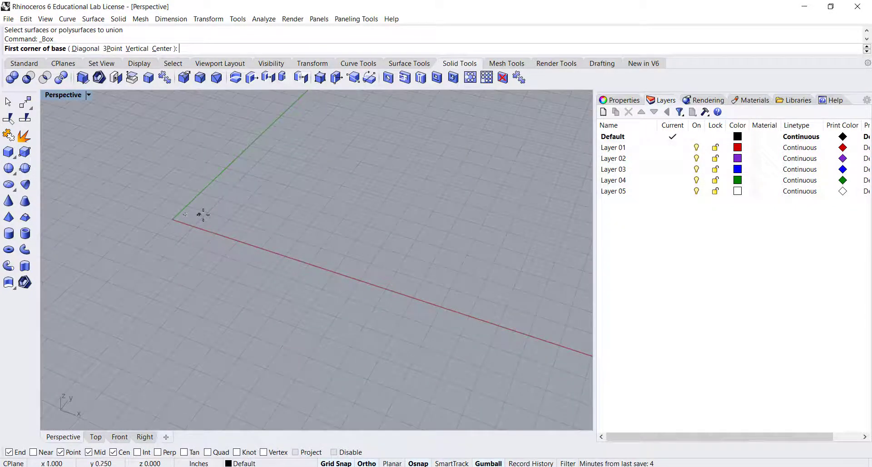
{"action": "left_click", "coordinate": [173, 220]}
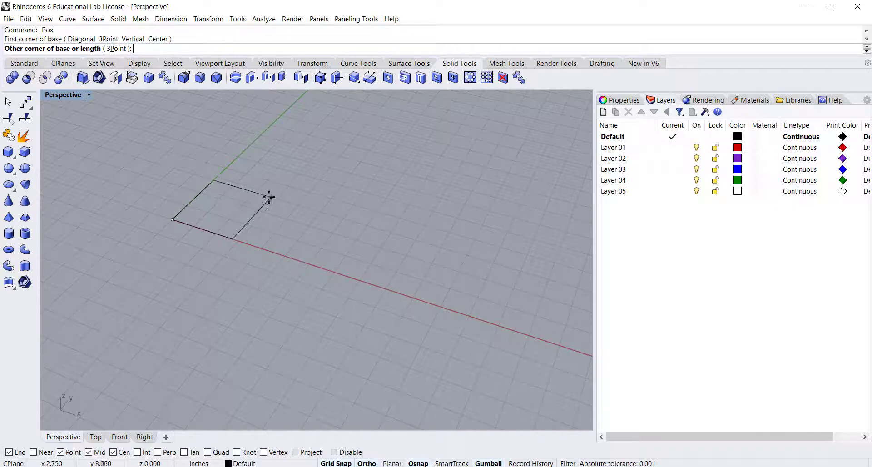
{"action": "type", "text": "5"}
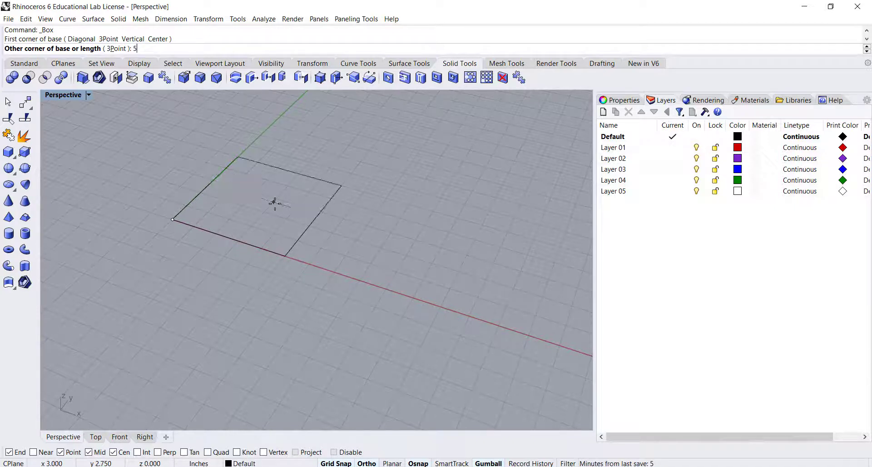
{"action": "key", "text": "Return"}
{"action": "type", "text": "5"}
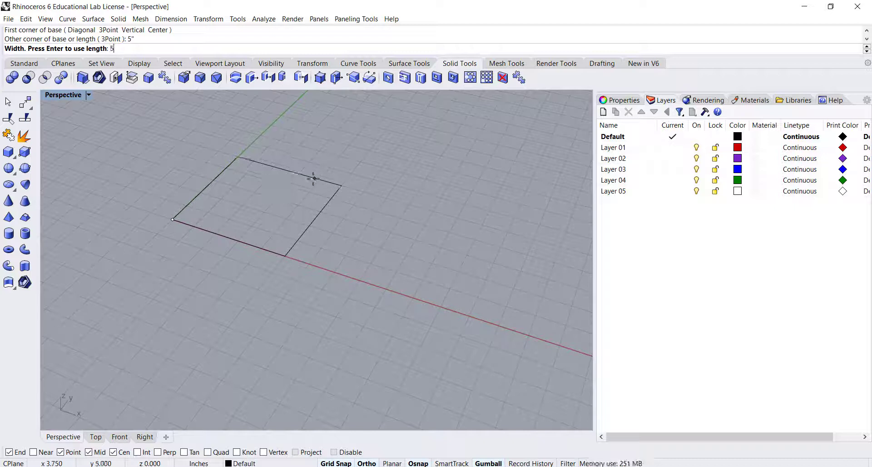
{"action": "key", "text": "Return"}
{"action": "right_click_drag", "start_coordinate": [303, 164], "coordinate": [295, 189], "text": "shift"}
{"action": "type", "text": "5"}
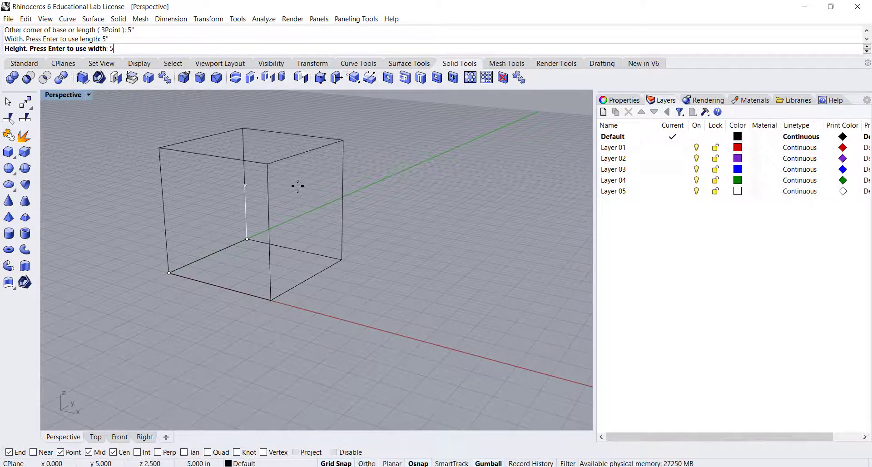
{"action": "key", "text": "Return"}
- Set the Perspective viewport's display mode to Shaded
{"action": "right_click_drag", "start_coordinate": [264, 193], "coordinate": [253, 223]}
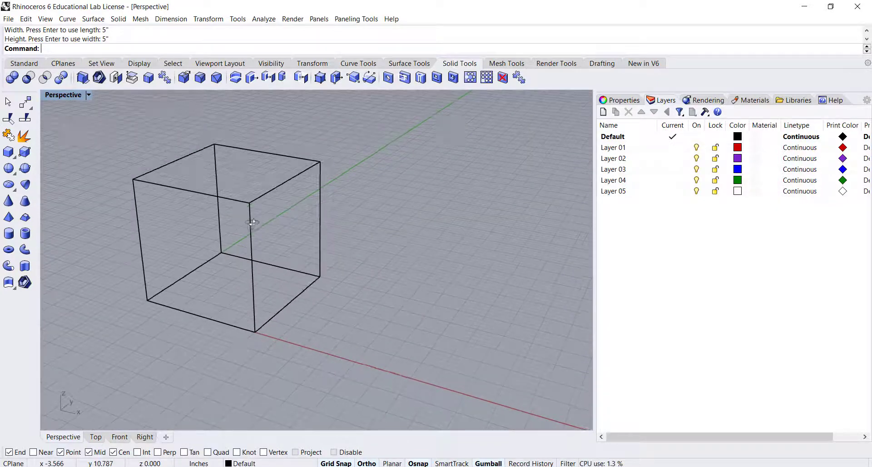
{"action": "left_click", "coordinate": [89, 95]}
{"action": "left_click", "coordinate": [63, 132]}
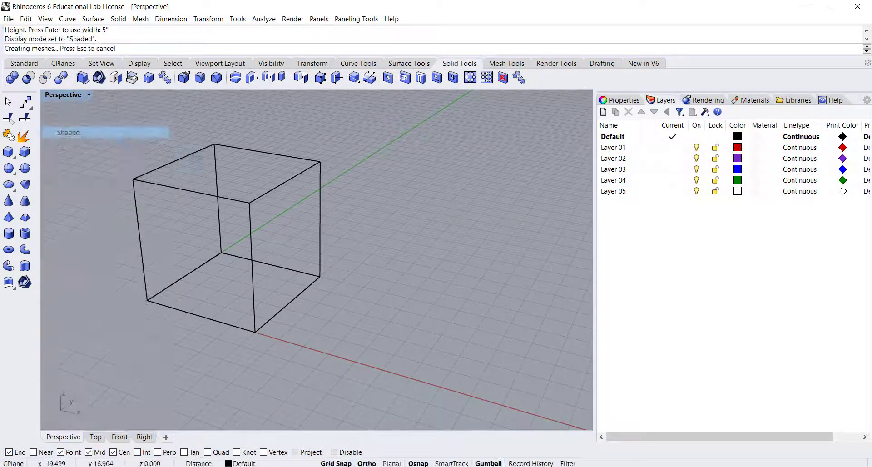
{"action": "right_click_drag", "start_coordinate": [308, 199], "coordinate": [300, 200]}
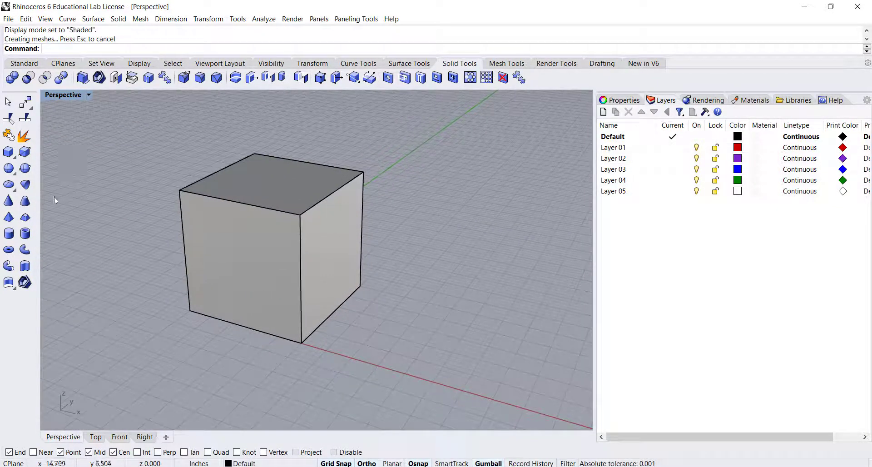
- Draw a four-sided inscribed solid pyramid beside the box, centred at about X 8, Y 3, with its apex higher than the box
{"action": "left_click", "coordinate": [9, 218]}
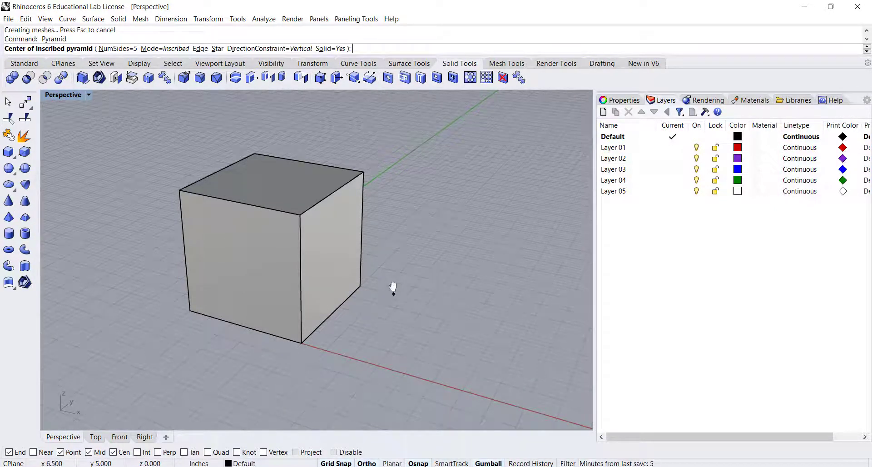
{"action": "right_click_drag", "start_coordinate": [393, 287], "coordinate": [338, 235], "text": "shift"}
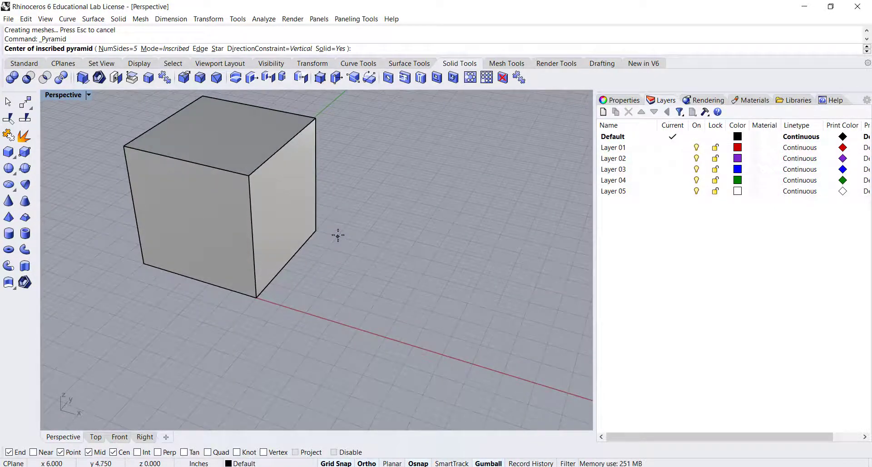
{"action": "left_click", "coordinate": [131, 50]}
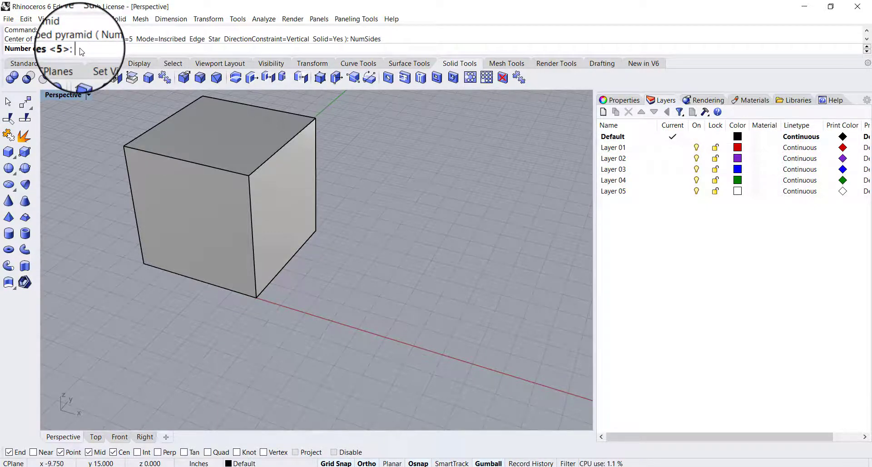
{"action": "type", "text": "4"}
{"action": "key", "text": "Return"}
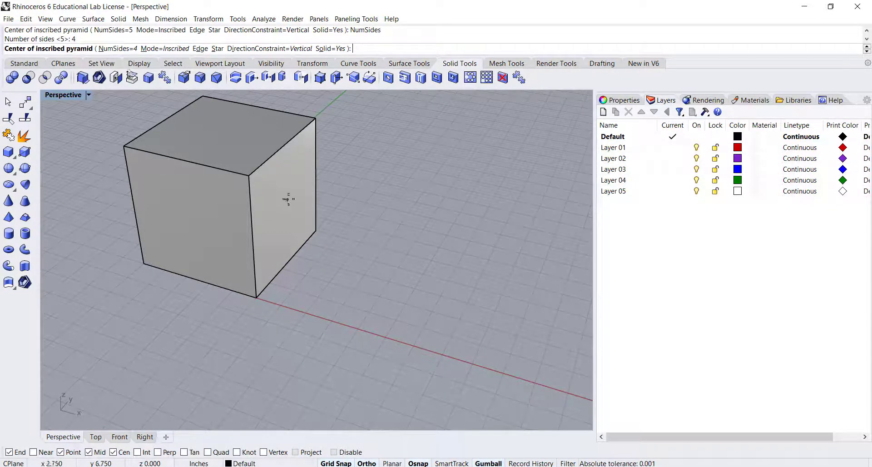
{"action": "left_click", "coordinate": [364, 274]}
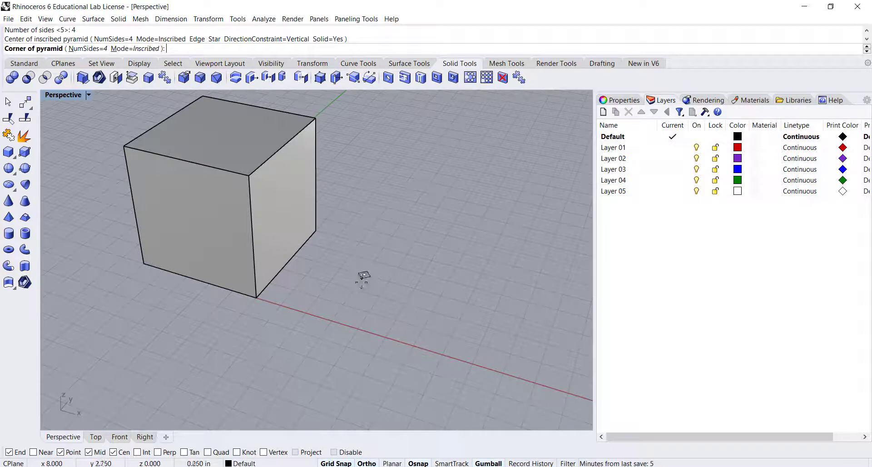
{"action": "left_click", "coordinate": [320, 338]}
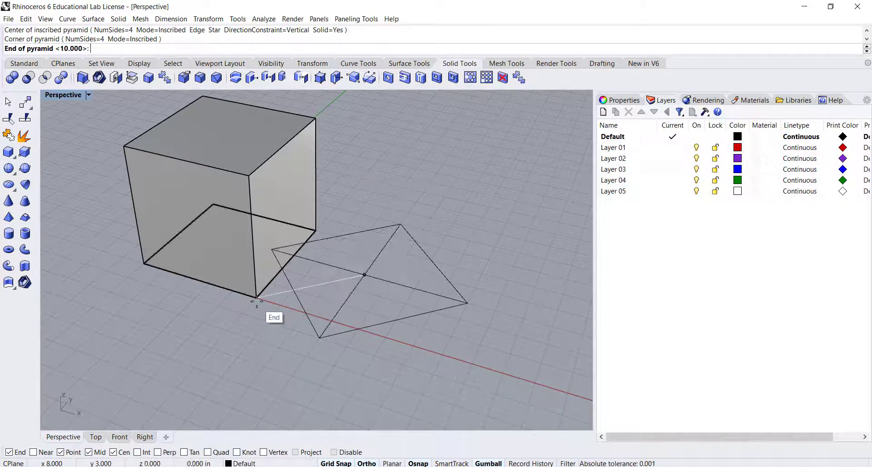
{"action": "right_click_drag", "start_coordinate": [261, 294], "coordinate": [272, 279]}
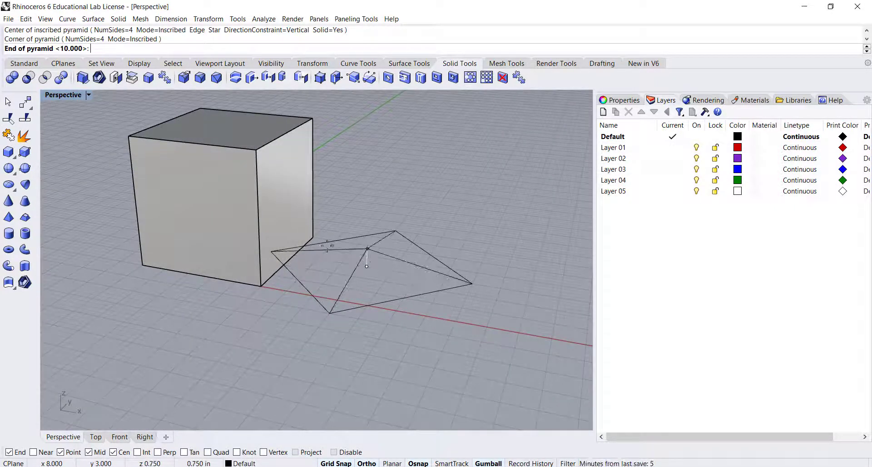
{"action": "right_click_drag", "start_coordinate": [335, 224], "coordinate": [370, 164]}
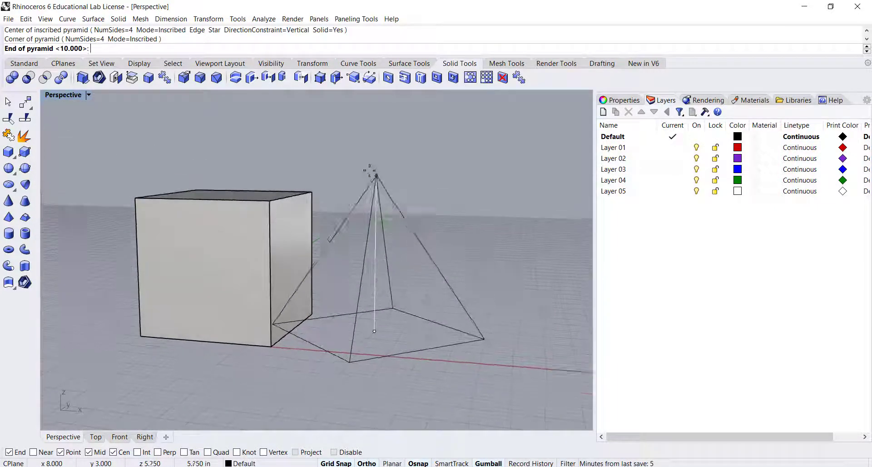
{"action": "left_click", "coordinate": [376, 118]}
{"action": "mouse_move", "coordinate": [389, 137]}
{"action": "right_mouse_down"}
{"action": "mouse_move", "coordinate": [399, 222]}
{"action": "mouse_move", "coordinate": [424, 218]}
{"action": "mouse_move", "coordinate": [403, 182]}
{"action": "right_mouse_up"}
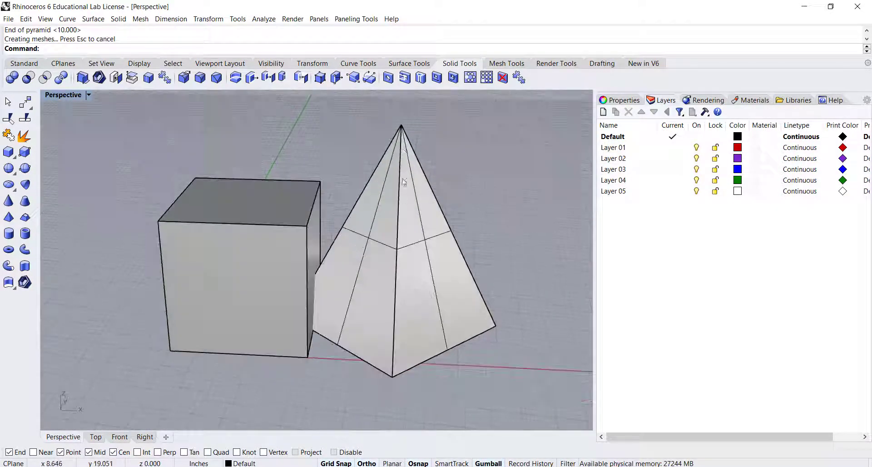
- Move the pyramid along the X axis toward the box so that the two solids overlap
{"action": "right_click_drag", "start_coordinate": [370, 262], "coordinate": [291, 296]}
{"action": "right_click_drag", "start_coordinate": [248, 269], "coordinate": [345, 268]}
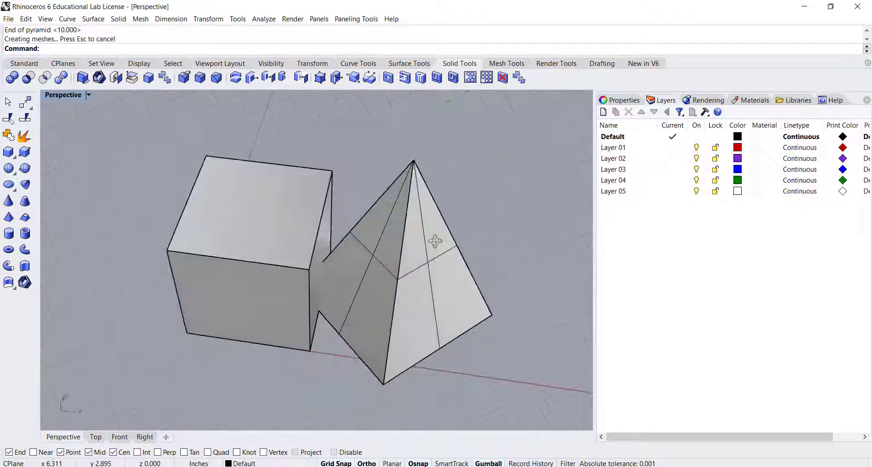
{"action": "left_click", "coordinate": [407, 262]}
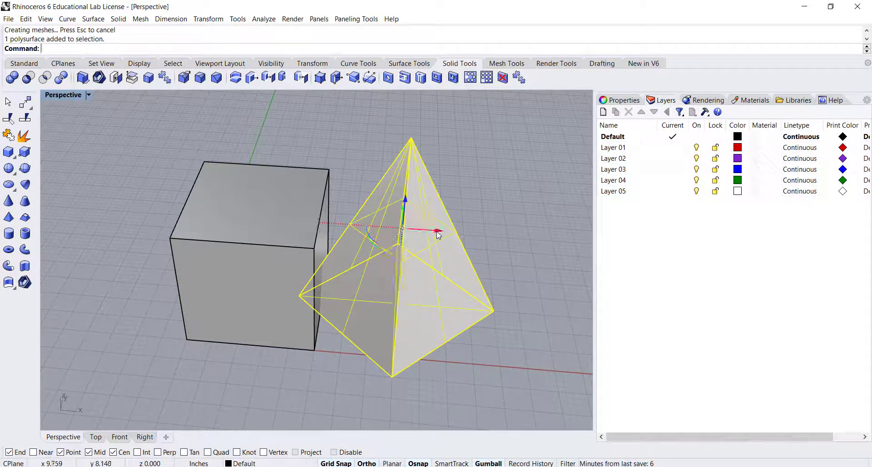
{"action": "left_click_drag", "start_coordinate": [438, 231], "coordinate": [362, 229]}
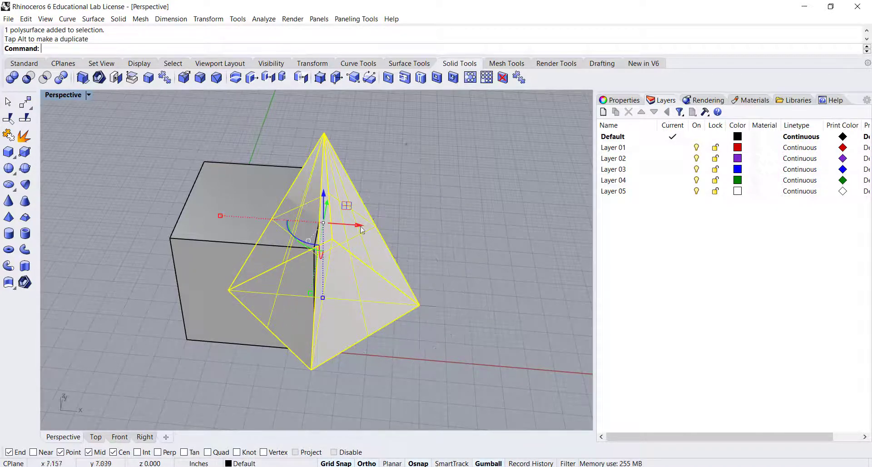
{"action": "right_click_drag", "start_coordinate": [357, 240], "coordinate": [360, 219]}
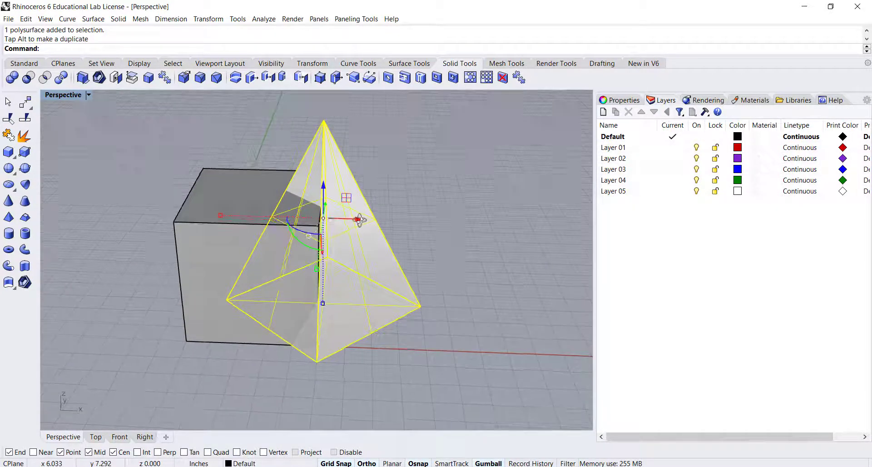
{"action": "left_click_drag", "start_coordinate": [357, 223], "coordinate": [322, 222]}
- Fine-tune the pyramid's position so it cuts through the side of the box, with its apex and front base corner projecting, and deselect it
{"action": "left_click", "coordinate": [410, 224]}
{"action": "right_click_drag", "start_coordinate": [410, 225], "coordinate": [363, 272]}
{"action": "left_click", "coordinate": [362, 271]}
{"action": "left_click_drag", "start_coordinate": [344, 228], "coordinate": [326, 227]}
{"action": "left_click", "coordinate": [395, 253]}
{"action": "mouse_move", "coordinate": [396, 253]}
{"action": "right_mouse_down"}
{"action": "mouse_move", "coordinate": [434, 241]}
{"action": "mouse_move", "coordinate": [477, 253]}
{"action": "mouse_move", "coordinate": [442, 236]}
{"action": "mouse_move", "coordinate": [383, 241]}
{"action": "right_mouse_up"}
{"action": "left_click_drag", "start_coordinate": [403, 264], "coordinate": [390, 230]}
{"action": "right_click_drag", "start_coordinate": [388, 254], "coordinate": [405, 244]}
{"action": "left_click", "coordinate": [422, 230]}
{"action": "left_click_drag", "start_coordinate": [399, 217], "coordinate": [419, 220]}
{"action": "key", "text": "Escape"}
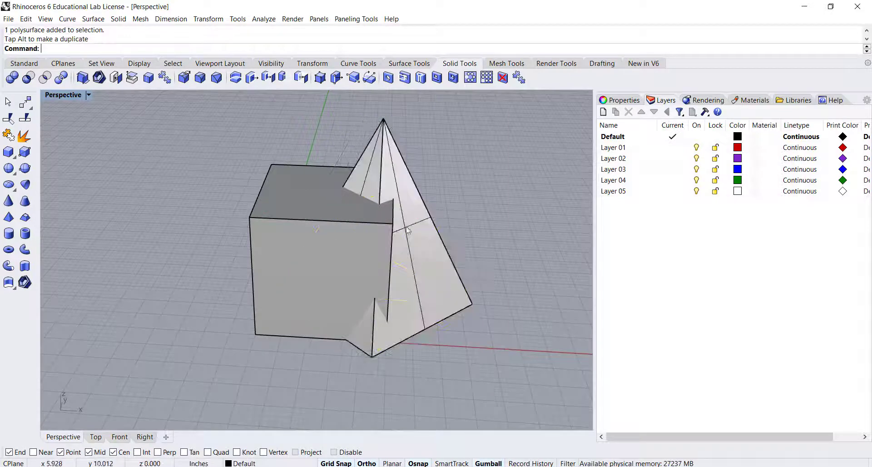
- Join the box and the pyramid into one solid with Boolean Union
{"action": "right_click_drag", "start_coordinate": [386, 211], "coordinate": [375, 230]}
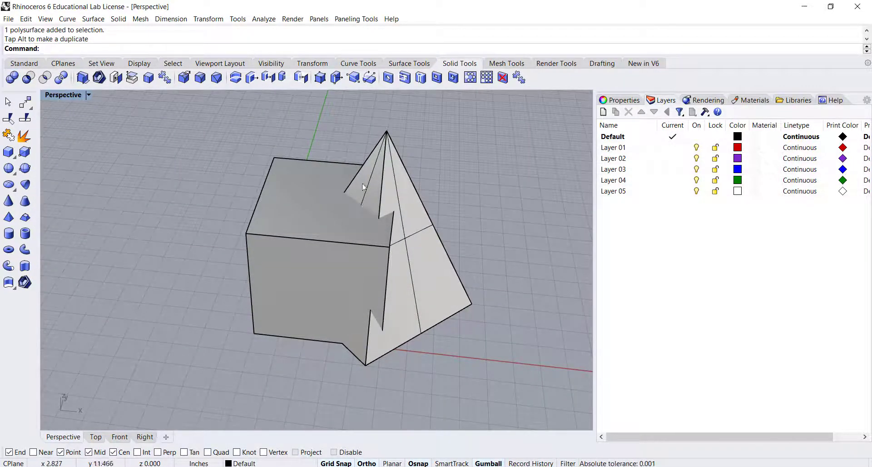
{"action": "right_click_drag", "start_coordinate": [350, 211], "coordinate": [342, 234]}
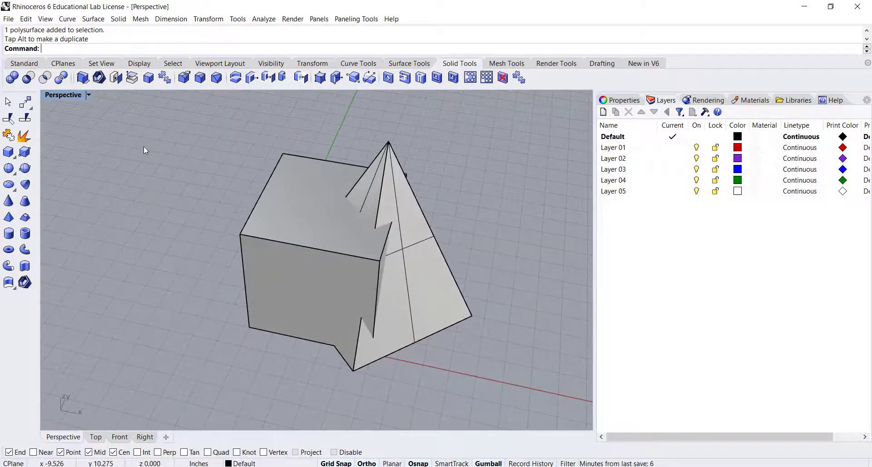
{"action": "left_click", "coordinate": [16, 79]}
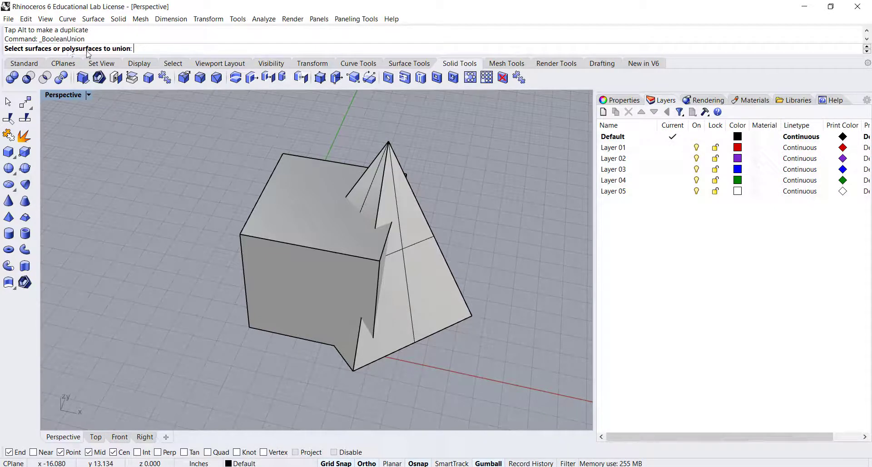
{"action": "left_click", "coordinate": [317, 188]}
{"action": "left_click", "coordinate": [394, 158]}
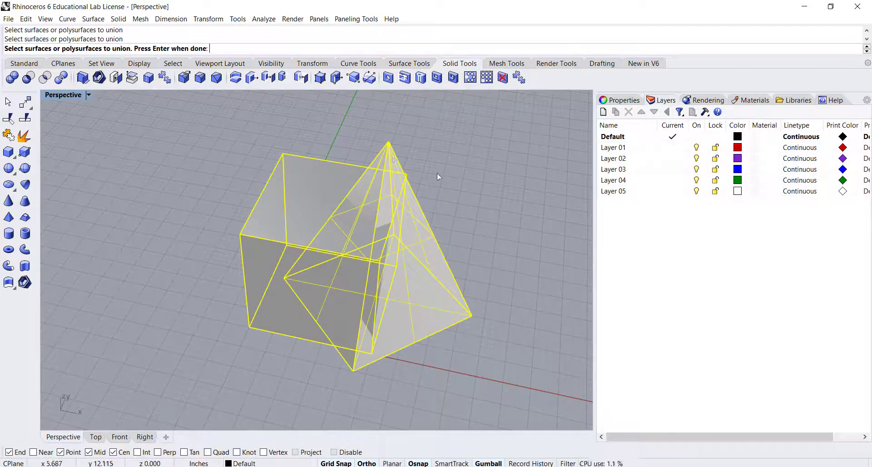
{"action": "key", "text": "Return"}
- Examine the unioned solid up close and select it to check whether the box and pyramid are joined
{"action": "right_click_drag", "start_coordinate": [438, 197], "coordinate": [420, 169]}
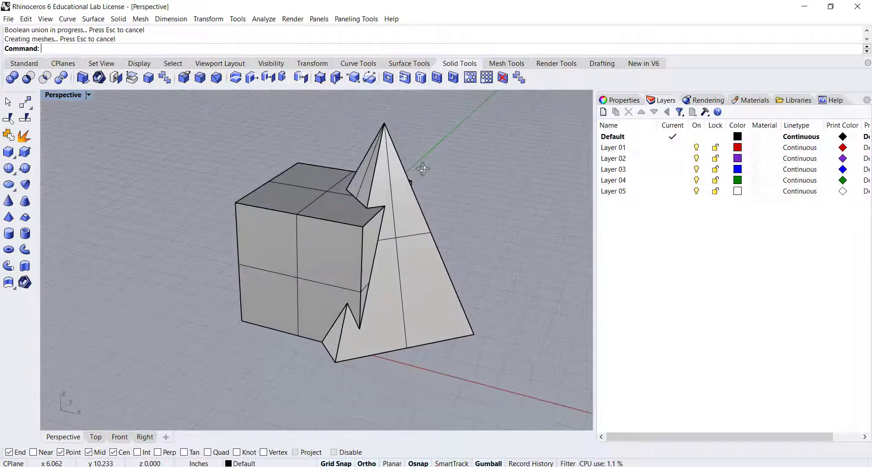
{"action": "scroll", "coordinate": [399, 217], "scroll_direction": "up", "scroll_amount": 4}
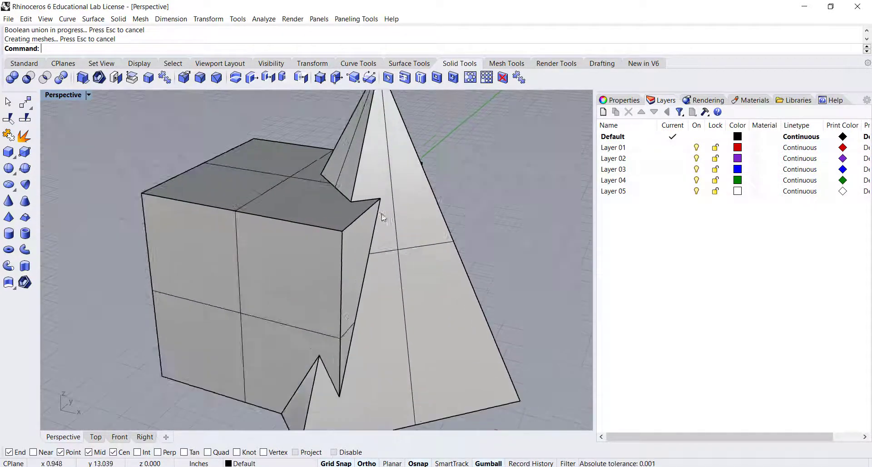
{"action": "left_click", "coordinate": [305, 203]}
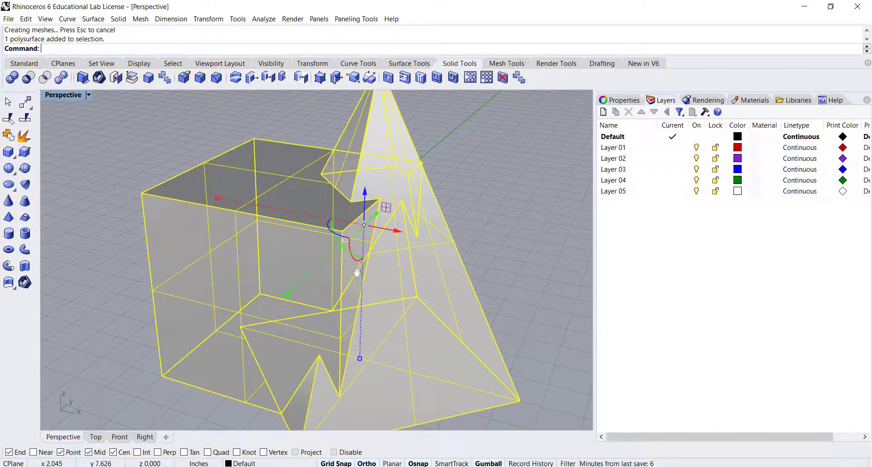
{"action": "right_click_drag", "start_coordinate": [356, 271], "coordinate": [352, 252], "text": "shift"}
{"action": "key", "text": "Escape"}
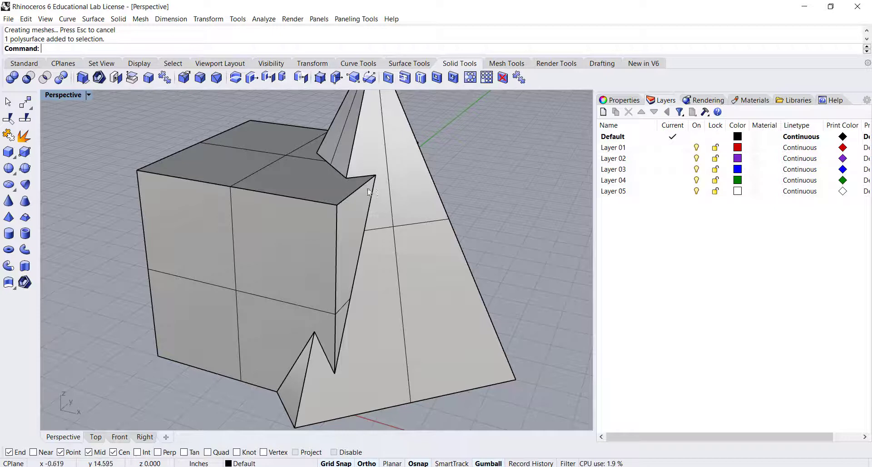
- Undo the Boolean Union so the box and pyramid are separate solids again, and clear the selection
{"action": "mouse_move", "coordinate": [387, 220]}
{"action": "right_mouse_down"}
{"action": "mouse_move", "coordinate": [266, 214]}
{"action": "mouse_move", "coordinate": [387, 228]}
{"action": "right_mouse_up"}
{"action": "scroll", "coordinate": [377, 223], "scroll_direction": "down", "scroll_amount": 4}
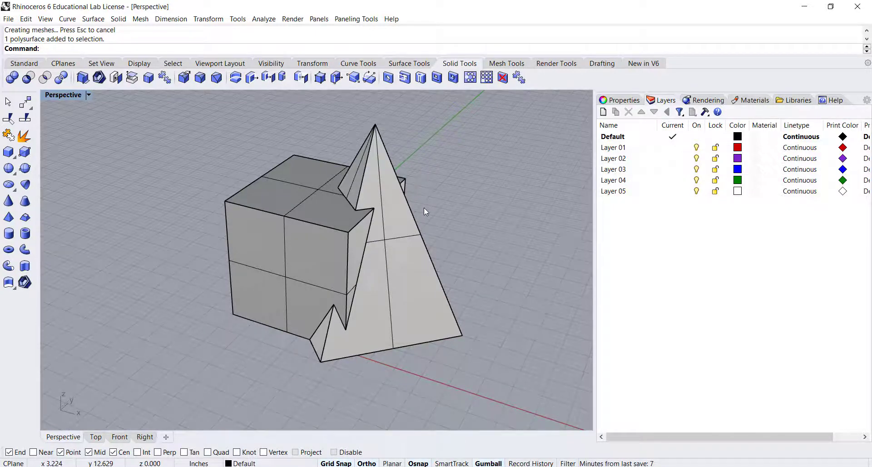
{"action": "key", "text": "ctrl+z"}
{"action": "left_click", "coordinate": [464, 200]}
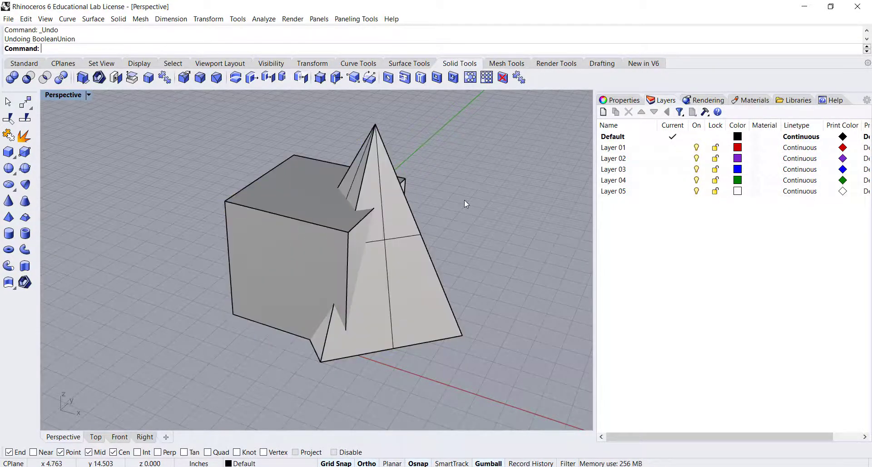
{"action": "right_click_drag", "start_coordinate": [464, 200], "coordinate": [390, 208]}
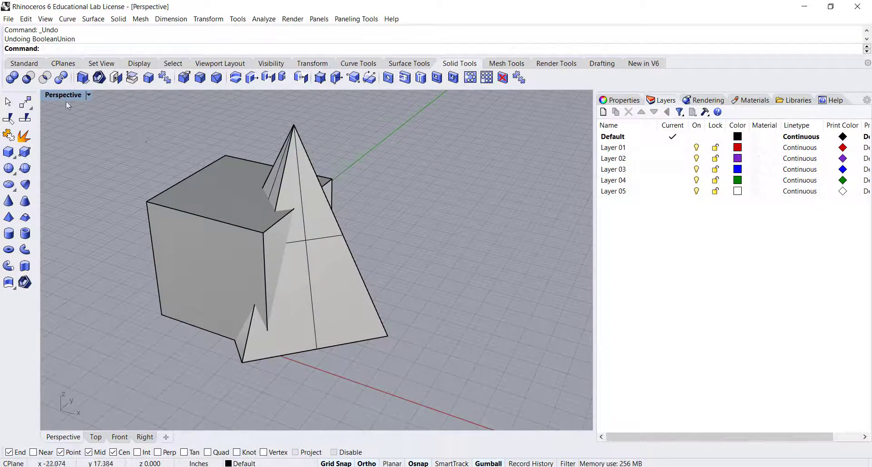
- Subtract the pyramid from the box with Boolean Difference, deleting the input objects
{"action": "left_click", "coordinate": [28, 78]}
{"action": "right_click_drag", "start_coordinate": [182, 134], "coordinate": [230, 157], "text": "shift"}
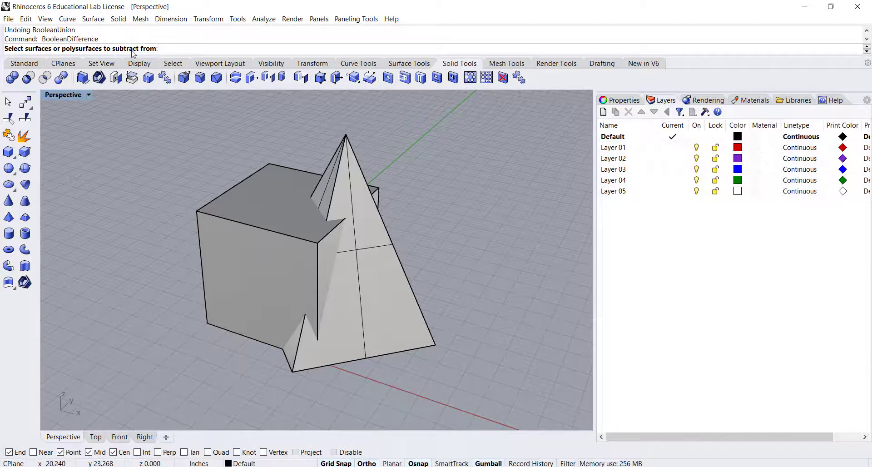
{"action": "left_click", "coordinate": [268, 185]}
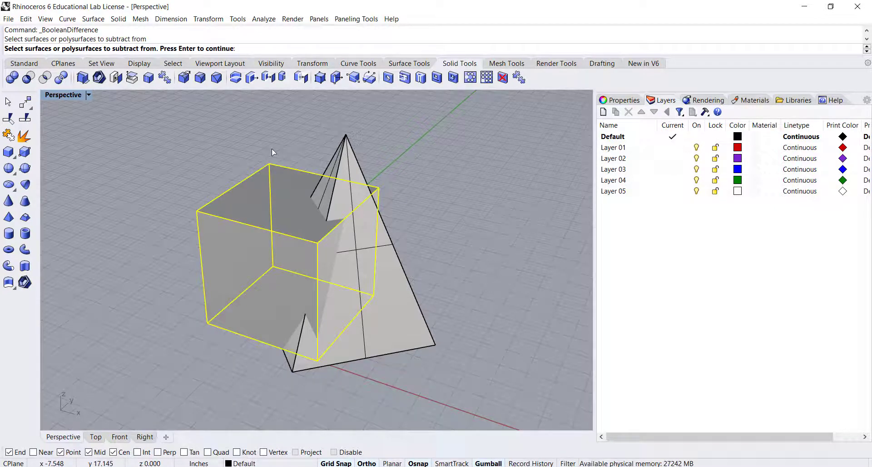
{"action": "key", "text": "Return"}
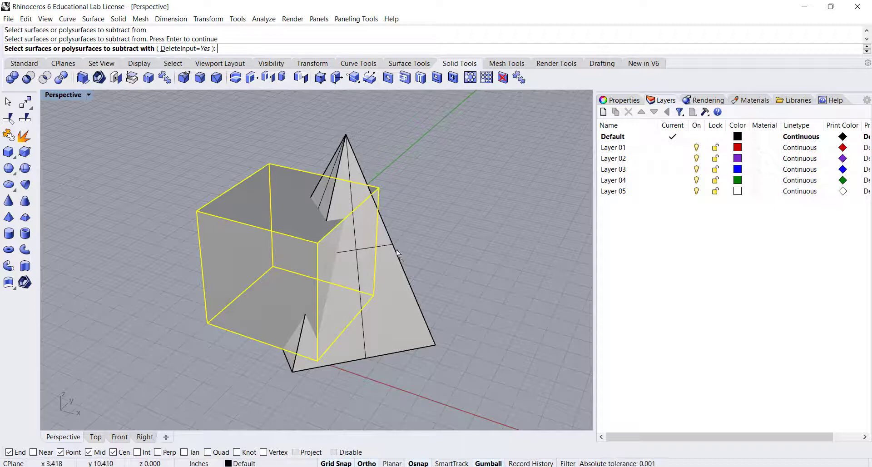
{"action": "left_click", "coordinate": [401, 275]}
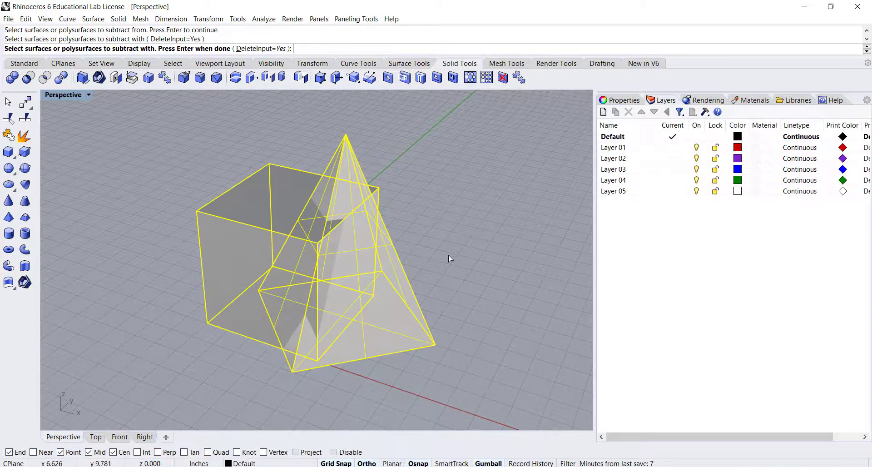
{"action": "key", "text": "Return"}
- Examine the cavity that the pyramid cut into the box from several angles and up close
{"action": "right_click_drag", "start_coordinate": [399, 269], "coordinate": [287, 222]}
{"action": "scroll", "coordinate": [344, 242], "scroll_direction": "up", "scroll_amount": 2}
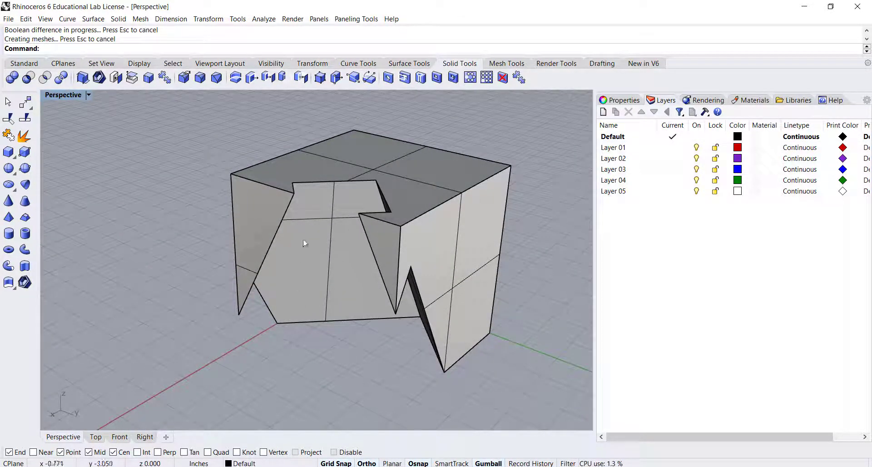
{"action": "right_click_drag", "start_coordinate": [340, 247], "coordinate": [430, 198]}
{"action": "scroll", "coordinate": [431, 198], "scroll_direction": "up", "scroll_amount": 8}
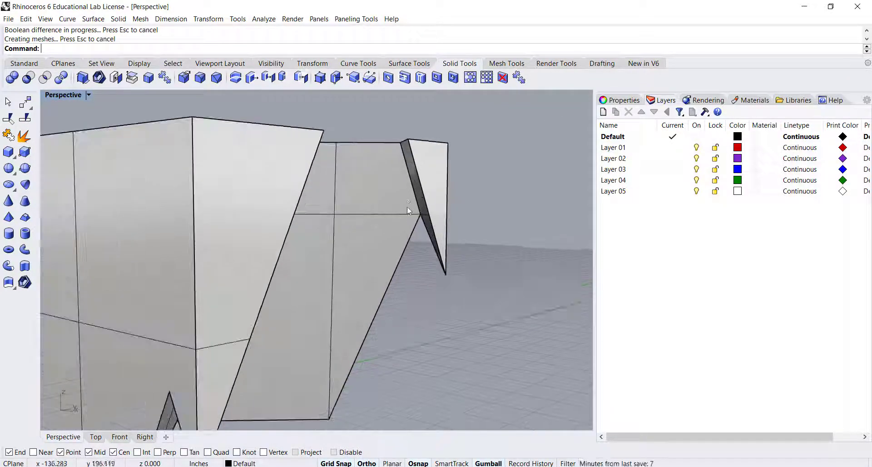
{"action": "scroll", "coordinate": [393, 213], "scroll_direction": "down", "scroll_amount": 5}
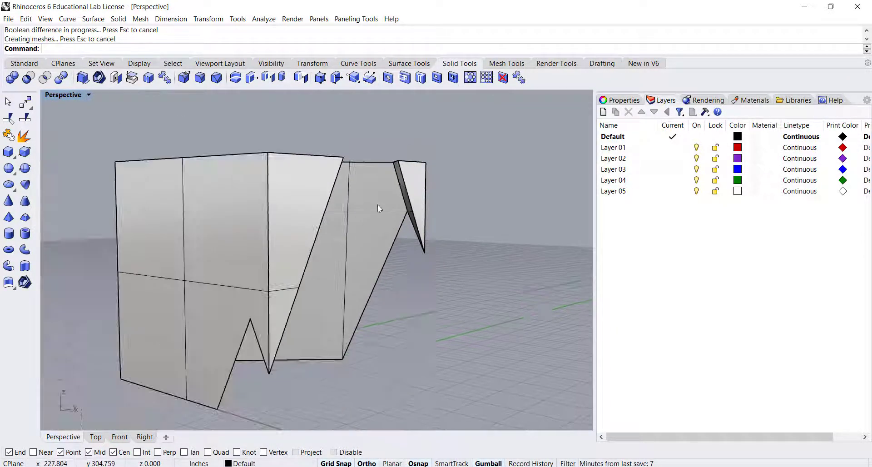
{"action": "right_click_drag", "start_coordinate": [379, 206], "coordinate": [257, 232]}
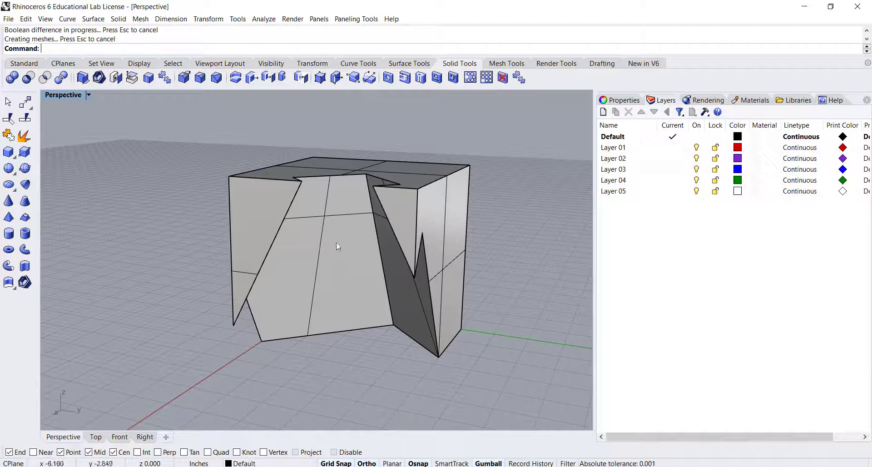
{"action": "right_click_drag", "start_coordinate": [336, 246], "coordinate": [325, 186]}
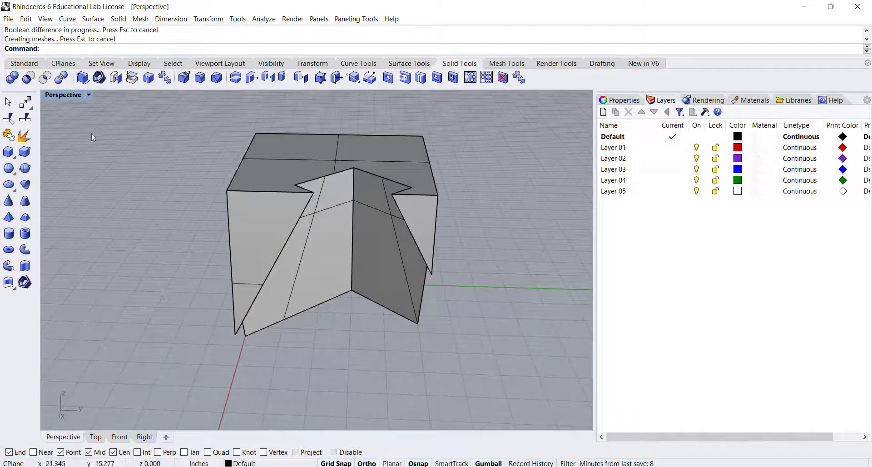
- Undo the Boolean Difference that cut the pyramid out of the box, and deselect both solids
{"action": "right_click_drag", "start_coordinate": [91, 133], "coordinate": [290, 198]}
{"action": "key", "text": "ctrl+z"}
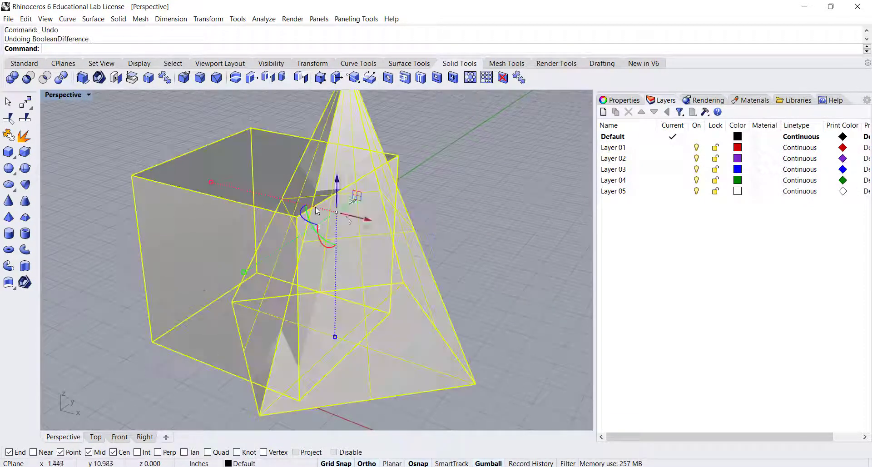
{"action": "left_click", "coordinate": [443, 206]}
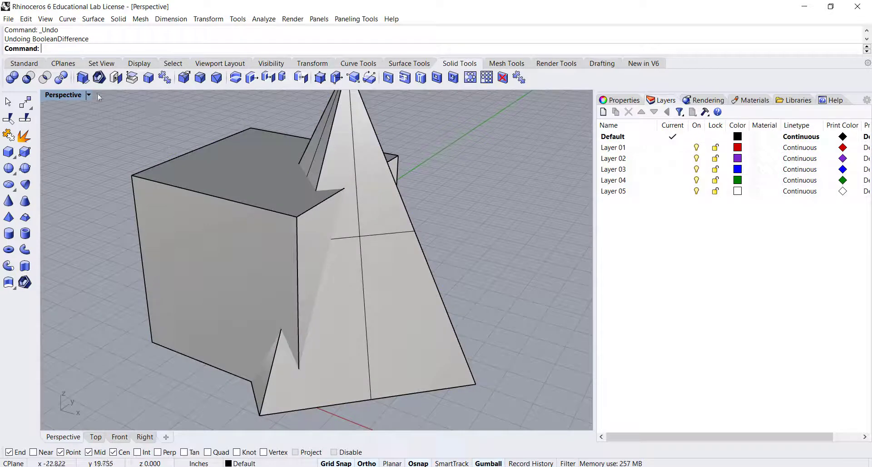
- Subtract the box from the pyramid with Boolean Difference, deleting the input objects
{"action": "left_click", "coordinate": [28, 78]}
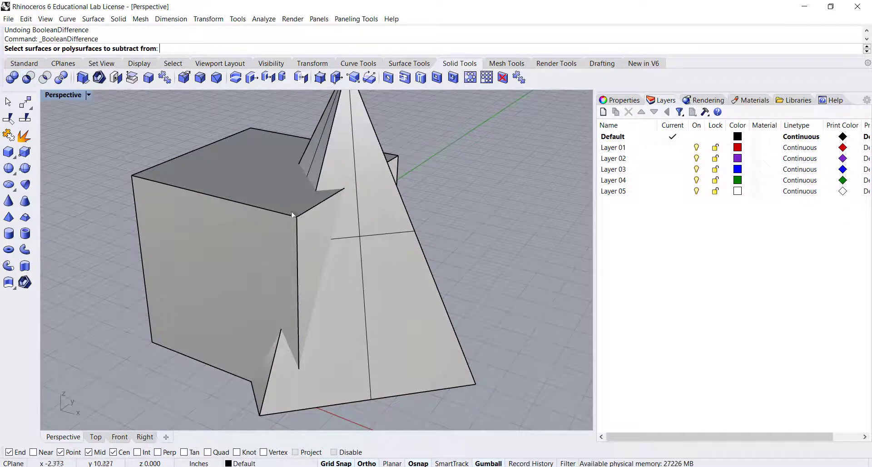
{"action": "scroll", "coordinate": [317, 226], "scroll_direction": "down", "scroll_amount": 2}
{"action": "right_click_drag", "start_coordinate": [293, 212], "coordinate": [358, 237], "text": "shift"}
{"action": "left_click", "coordinate": [394, 242]}
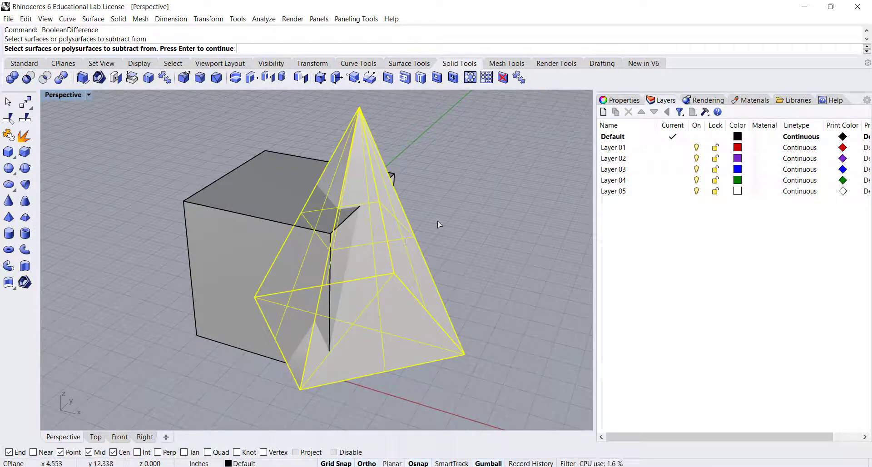
{"action": "key", "text": "Return"}
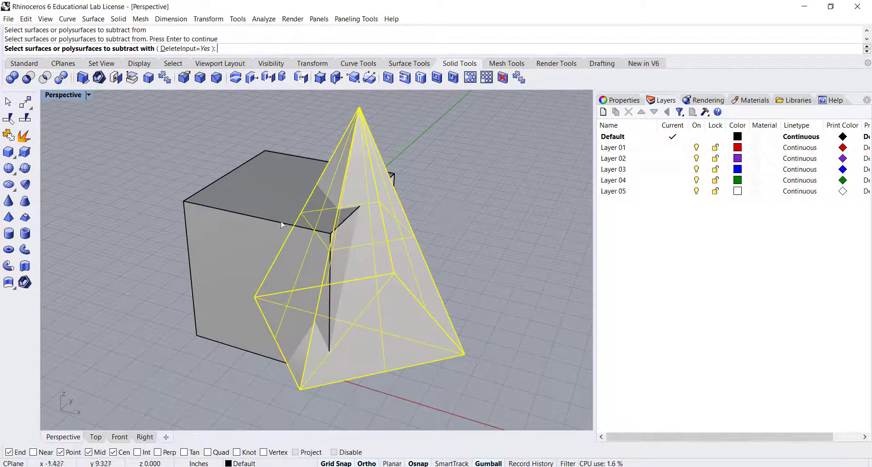
{"action": "left_click", "coordinate": [244, 216]}
{"action": "key", "text": "Return"}
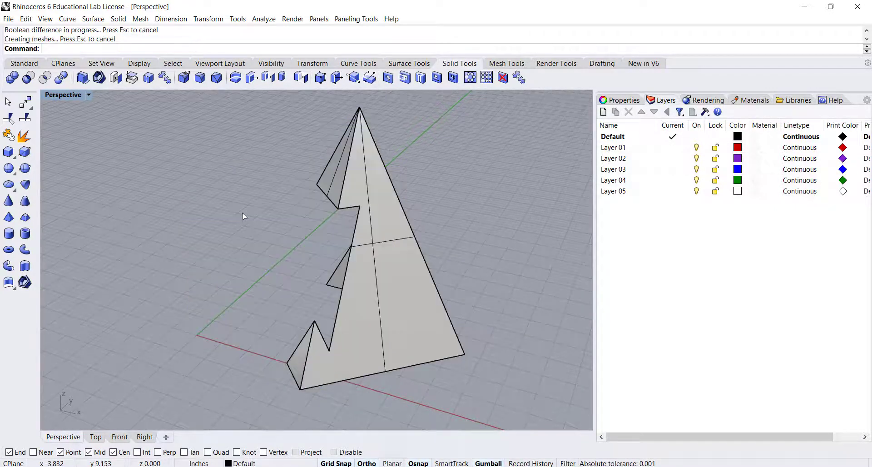
- Inspect the cut side of the pyramid, undo the Boolean Difference that removed the box from it, and deselect both solids
{"action": "right_click_drag", "start_coordinate": [278, 236], "coordinate": [420, 207]}
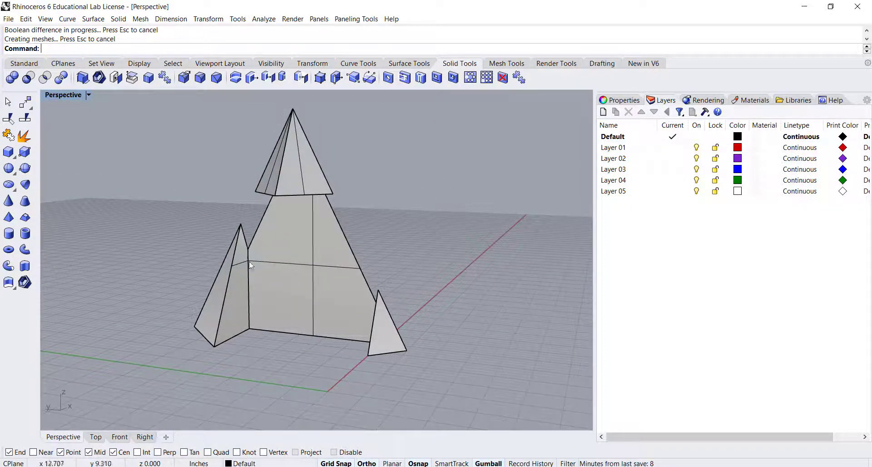
{"action": "right_click_drag", "start_coordinate": [383, 262], "coordinate": [262, 282]}
{"action": "key", "text": "ctrl+z"}
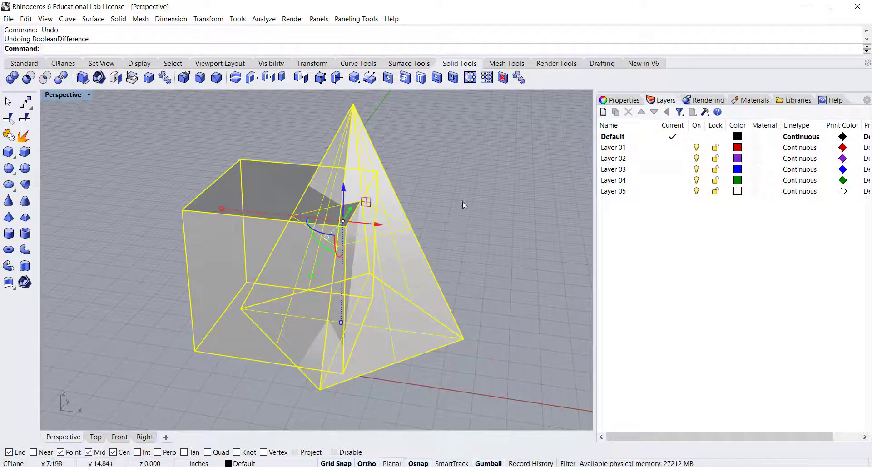
{"action": "left_click", "coordinate": [451, 209]}
{"action": "right_click_drag", "start_coordinate": [451, 208], "coordinate": [374, 208]}
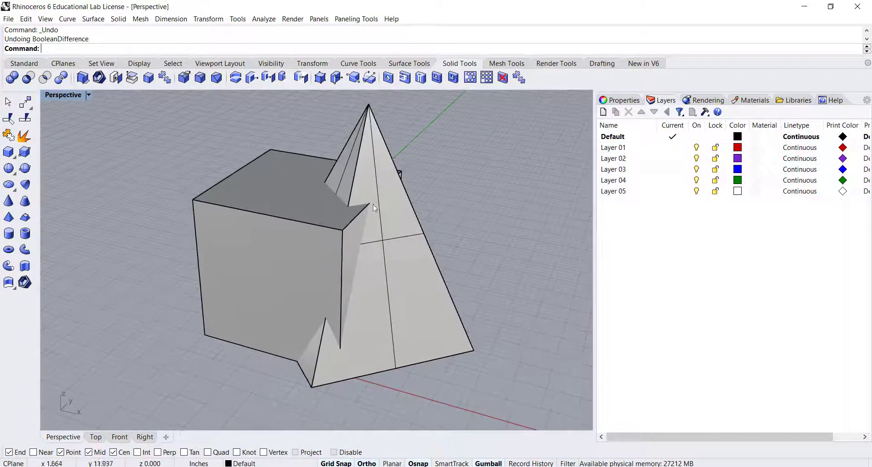
- Keep only the overlapping volume of the two solids with Boolean Intersection, using the box as first set and the pyramid as second
{"action": "left_click", "coordinate": [45, 79]}
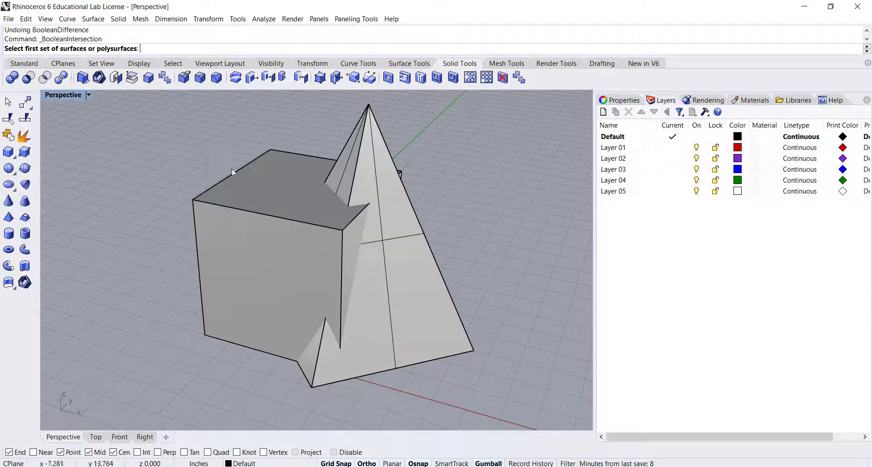
{"action": "left_click", "coordinate": [287, 190]}
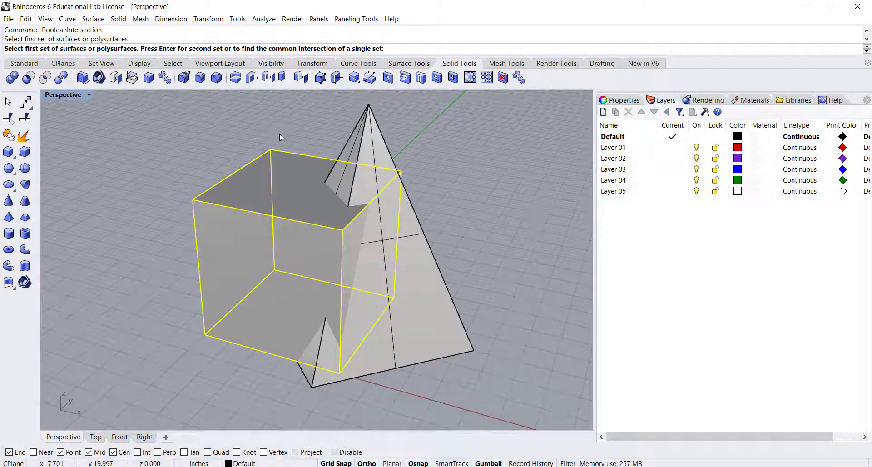
{"action": "key", "text": "Return"}
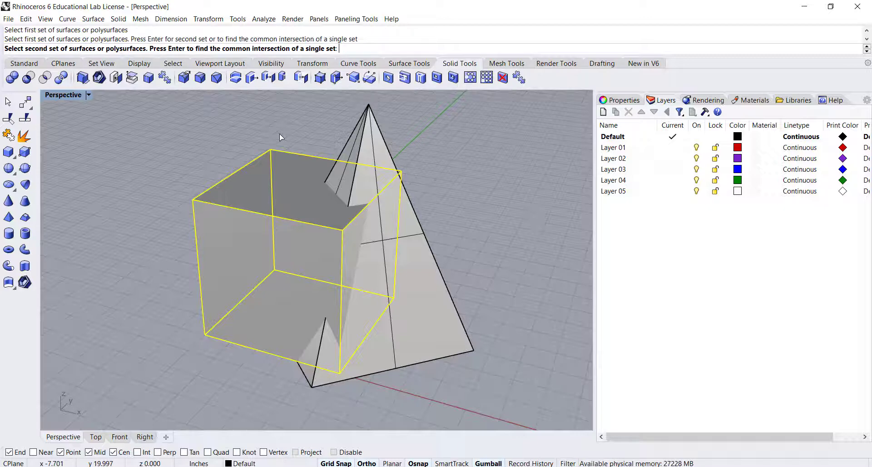
{"action": "left_click", "coordinate": [366, 145]}
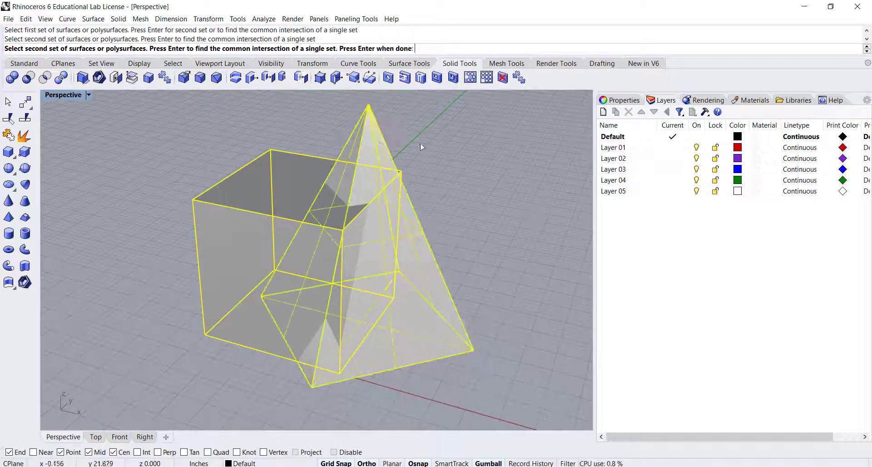
{"action": "key", "text": "Return"}
- Examine the shape of the intersection solid from all sides
{"action": "right_click_drag", "start_coordinate": [405, 201], "coordinate": [412, 256]}
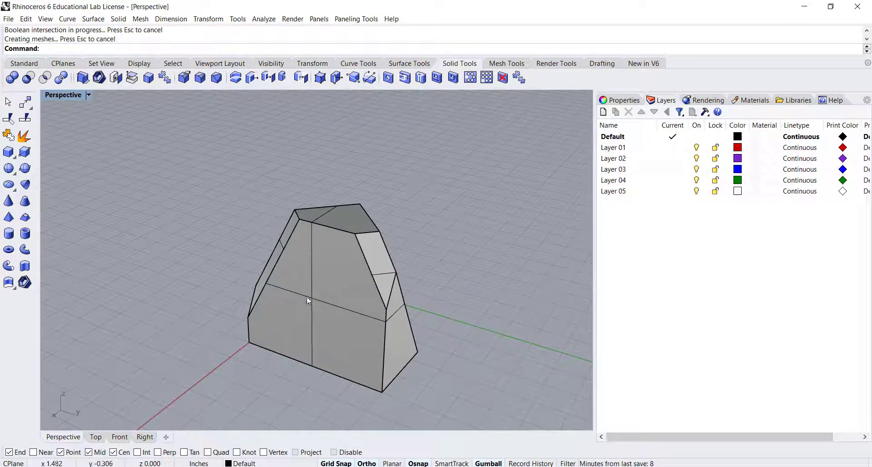
{"action": "right_click_drag", "start_coordinate": [308, 301], "coordinate": [312, 196]}
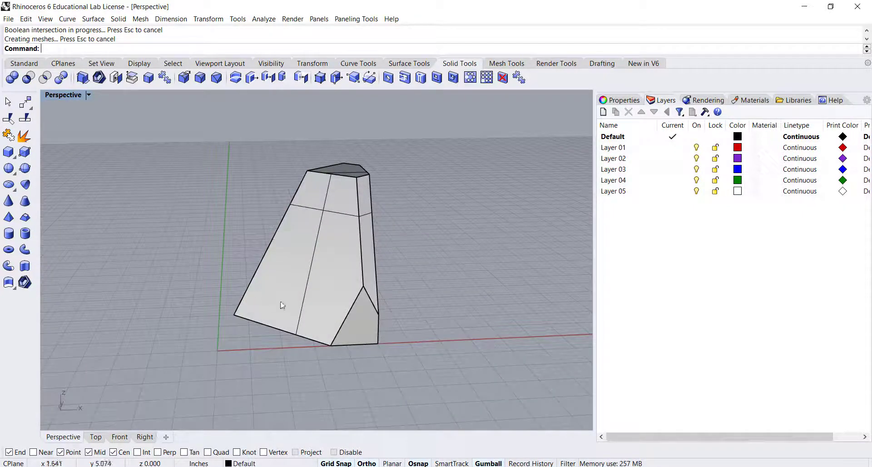
{"action": "right_click_drag", "start_coordinate": [301, 247], "coordinate": [292, 274]}
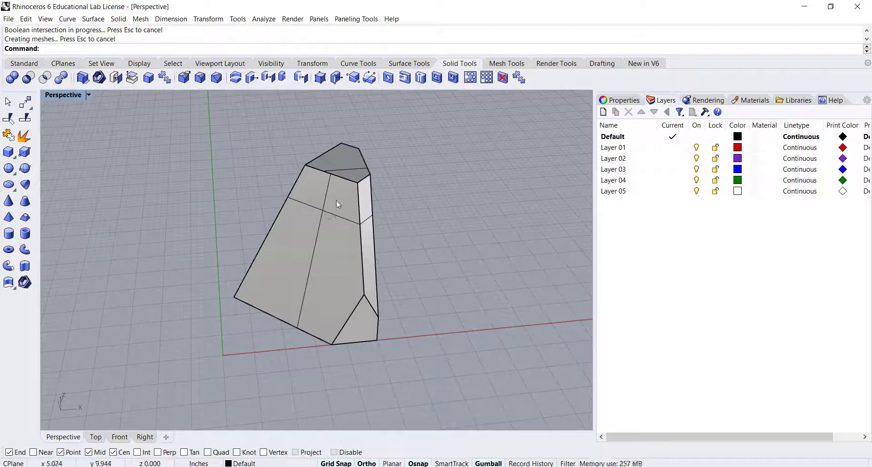
{"action": "right_click_drag", "start_coordinate": [336, 200], "coordinate": [304, 219]}
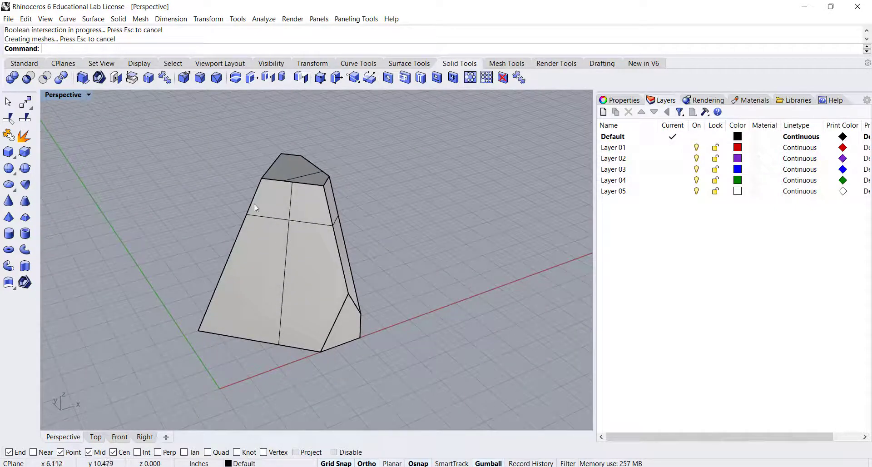
{"action": "right_click_drag", "start_coordinate": [255, 203], "coordinate": [135, 174]}
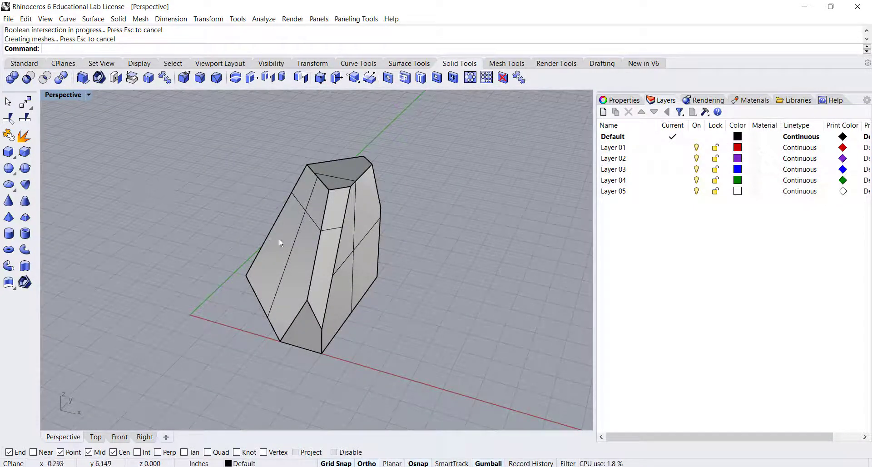
{"action": "right_click_drag", "start_coordinate": [278, 238], "coordinate": [355, 255]}
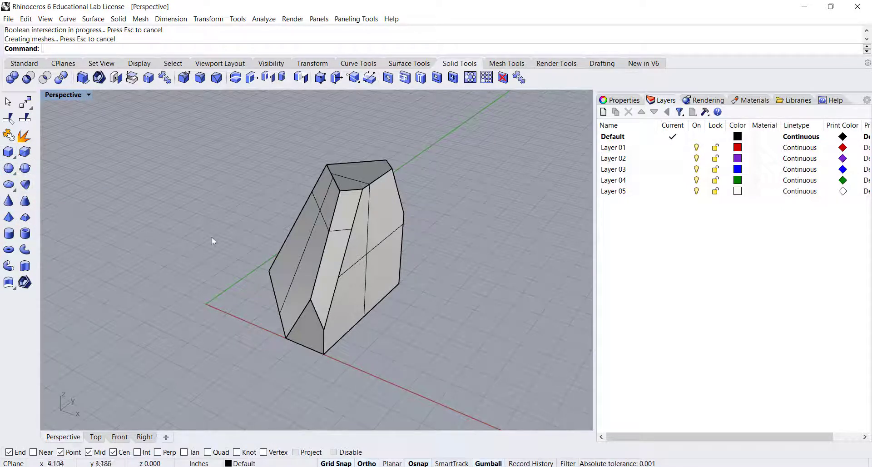
{"action": "right_click_drag", "start_coordinate": [282, 244], "coordinate": [260, 245]}
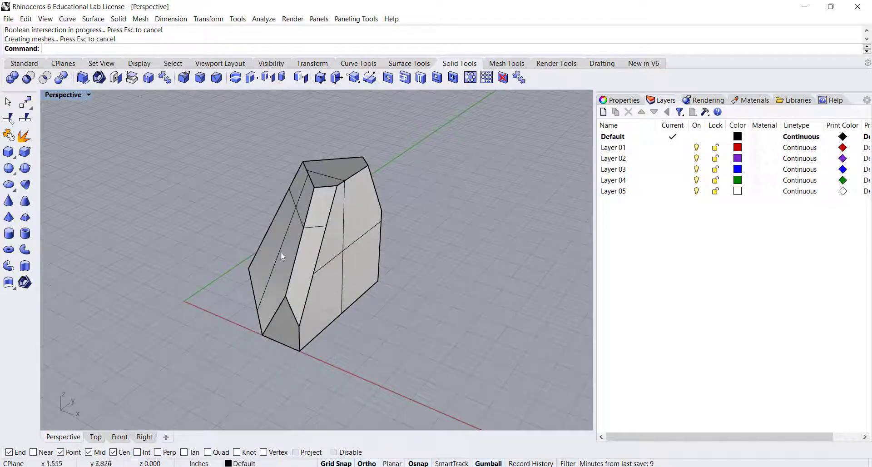